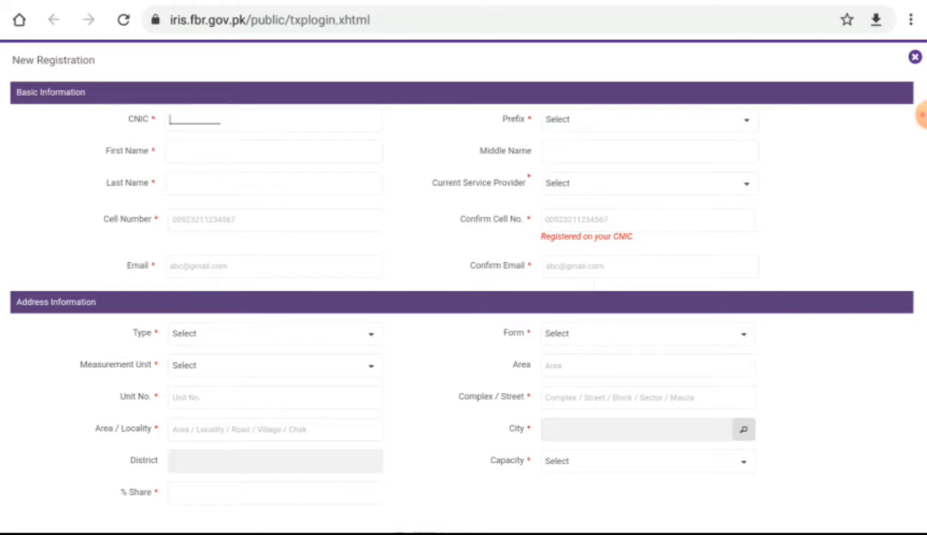
Step: Switch Chrome to the desktop site and reopen the Registration for Unregistered Person form
click(910, 19)
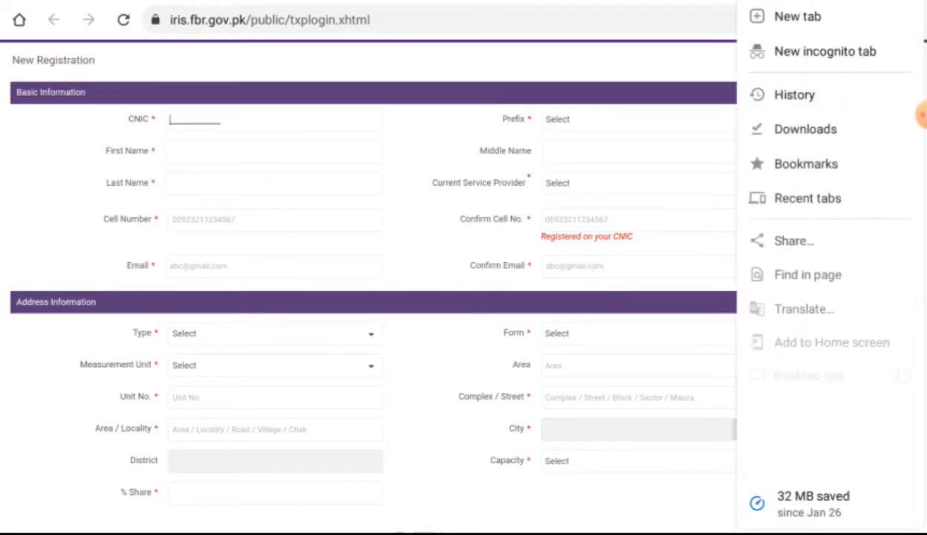
click(903, 382)
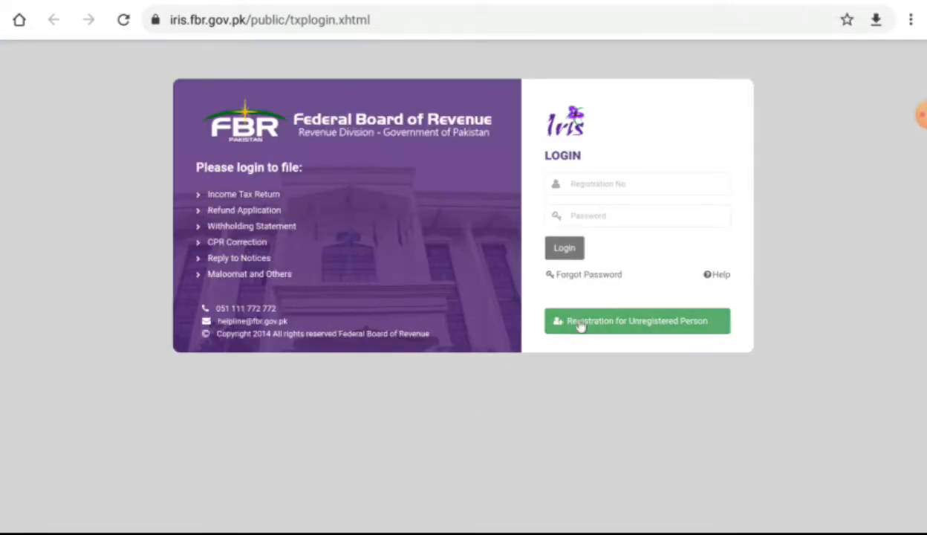
click(579, 325)
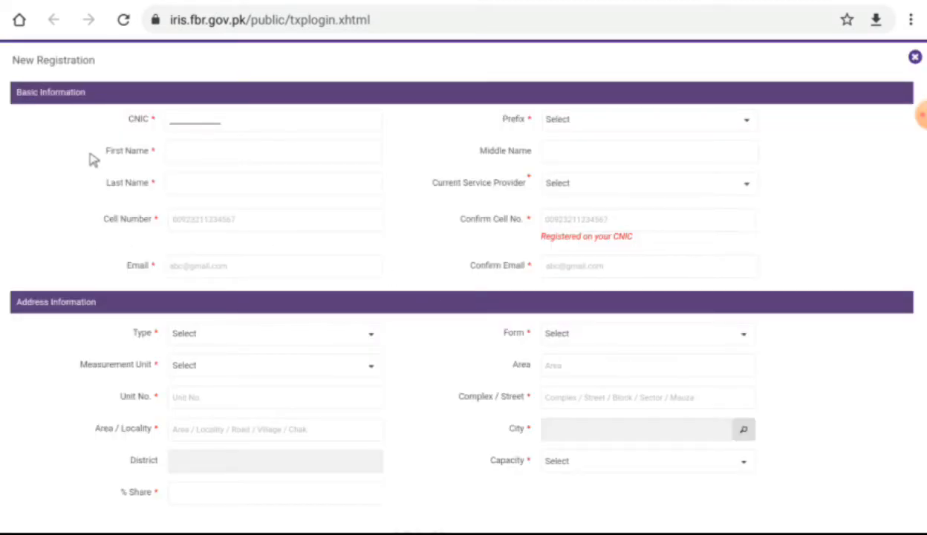
Step: Enter the applicant's CNIC, prefix Mr., first and last name, and Mobilink as service provider
click(179, 122)
text(1234567891011)
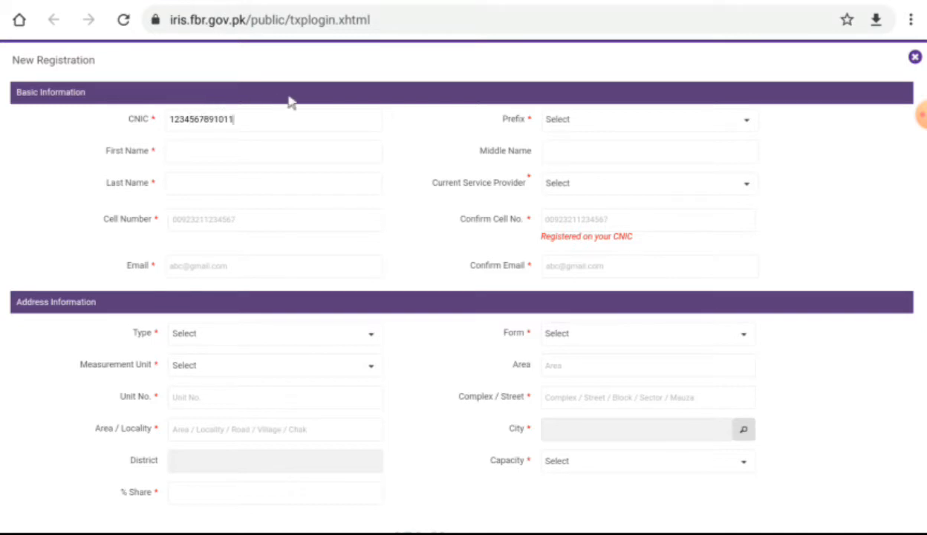
click(571, 125)
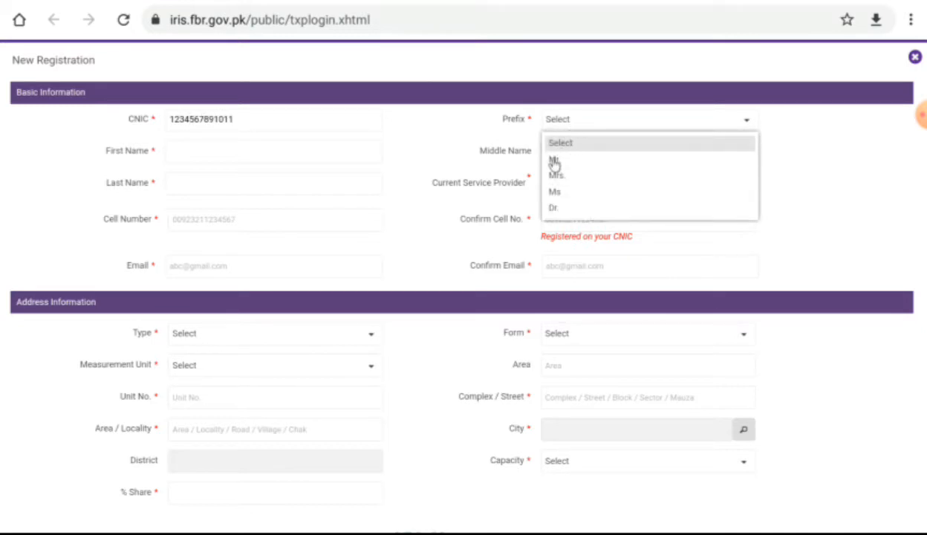
click(554, 162)
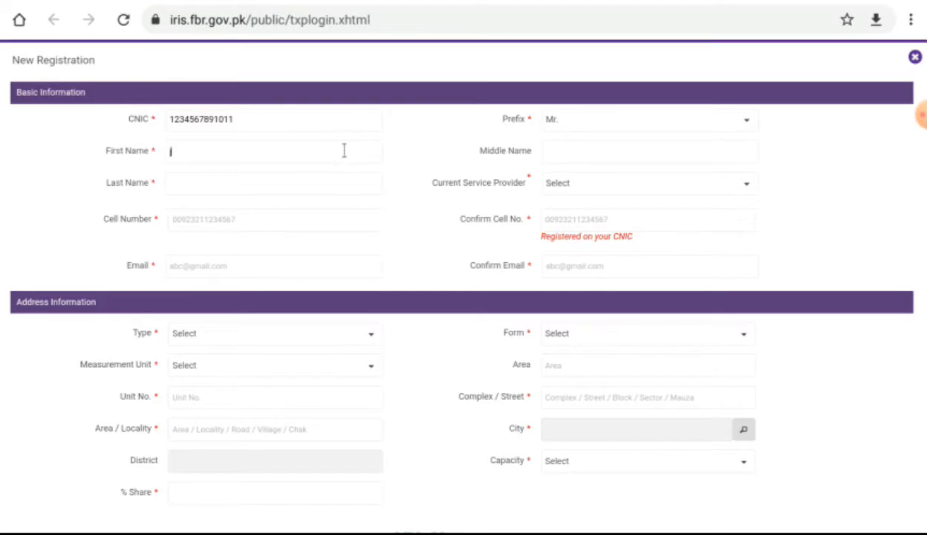
text(john)
key(Tab)
text(smith)
click(666, 188)
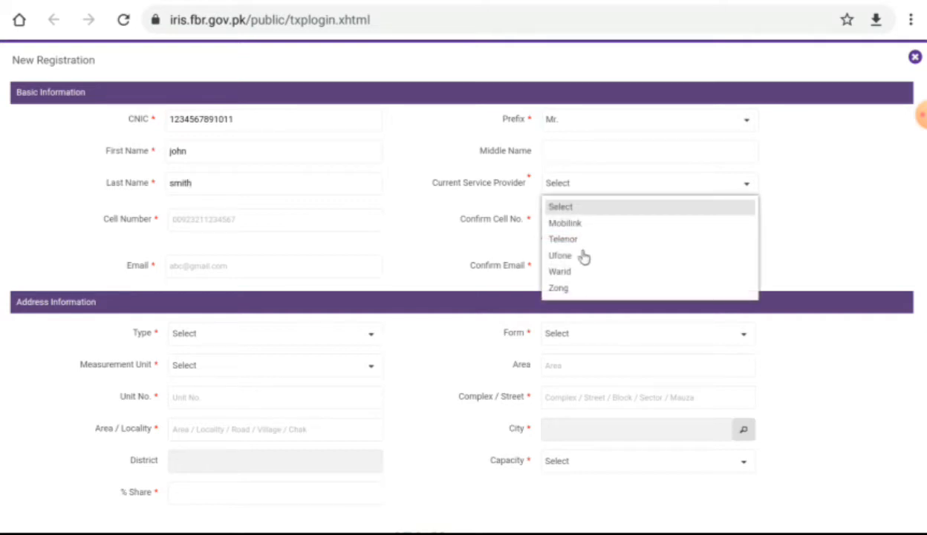
click(553, 225)
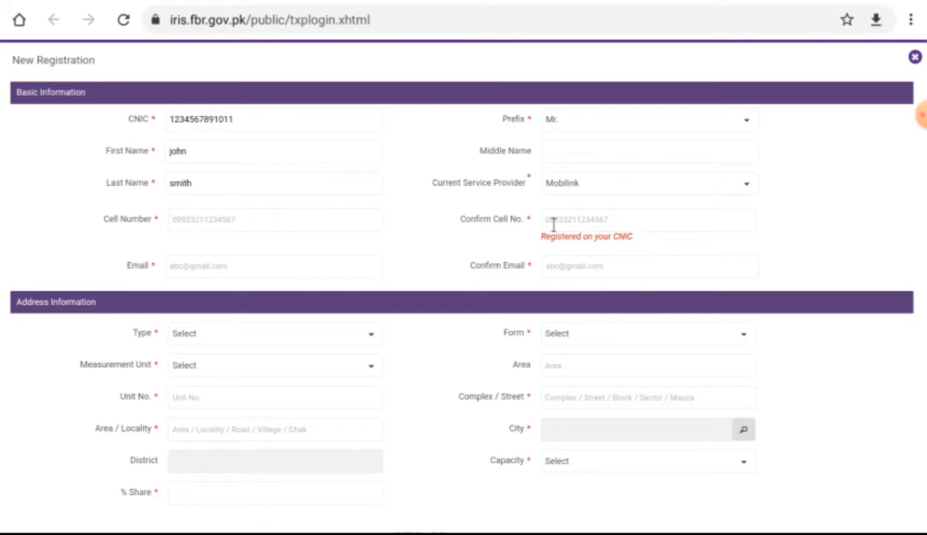
Step: Enter the applicant's mobile number in Cell Number and again in Confirm Cell No
click(245, 217)
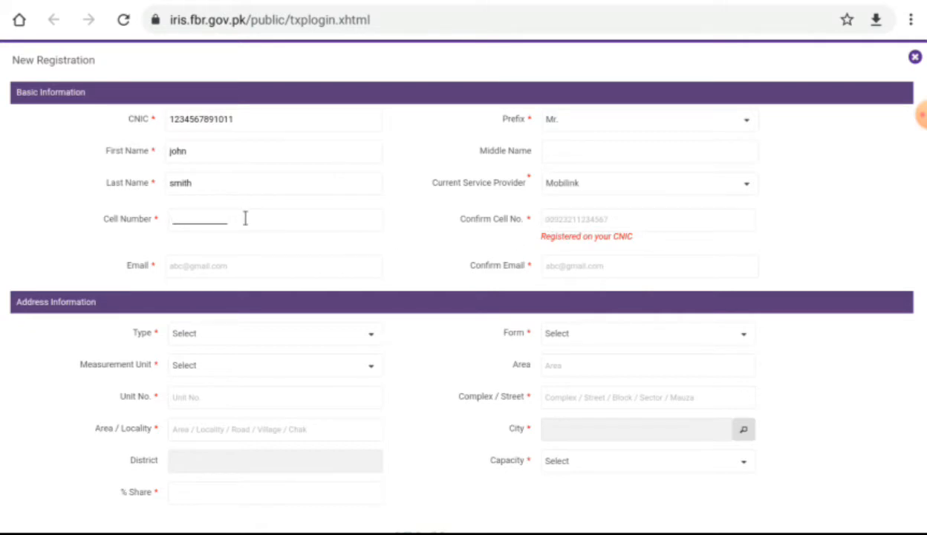
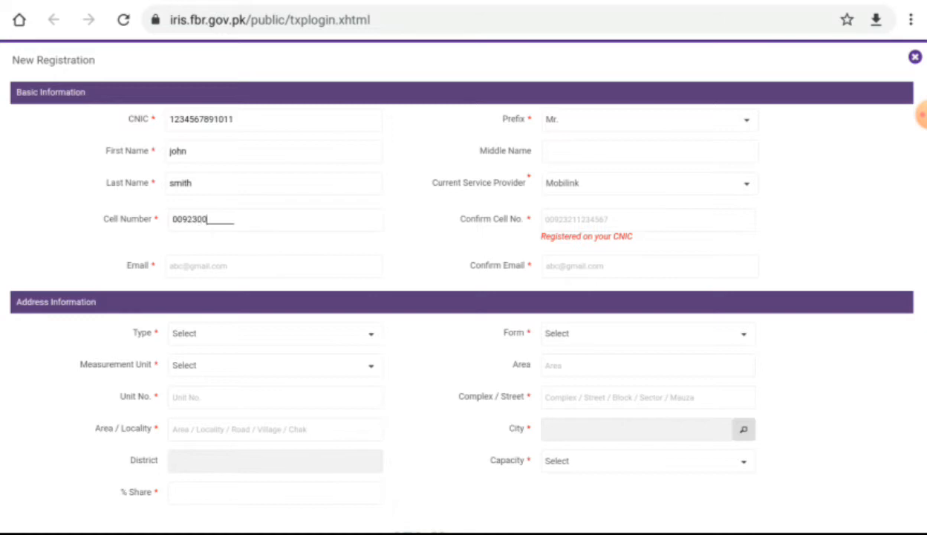
key(Tab)
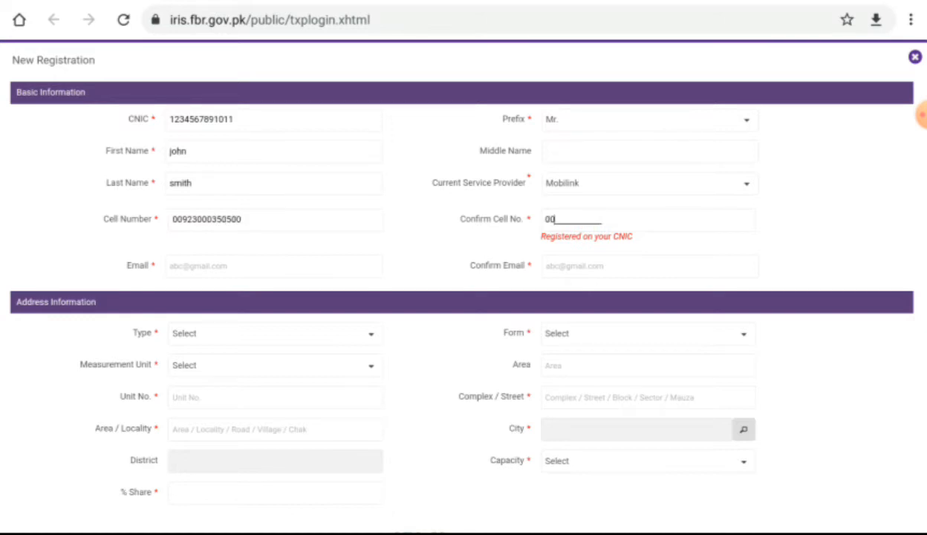
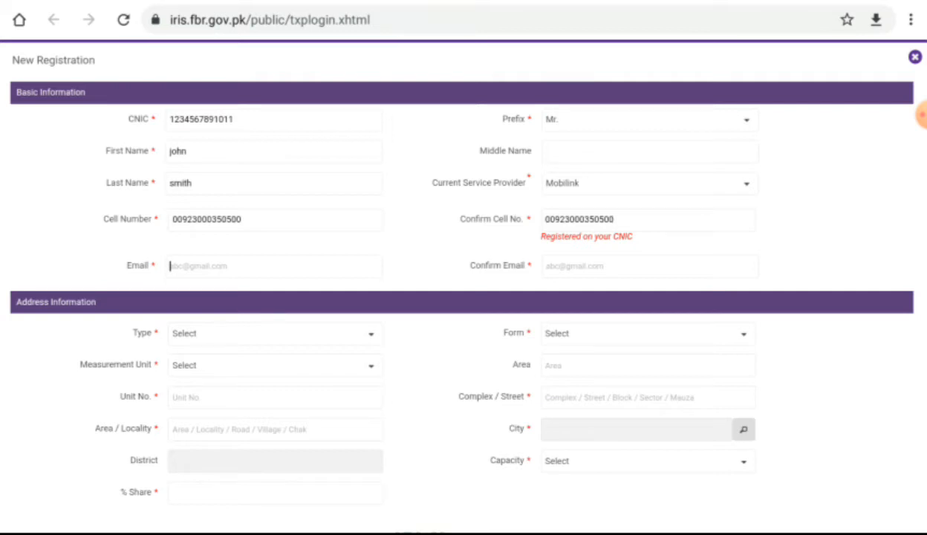
Step: Enter the applicant's e-mail address in Email, fixing typos, then retype it in Confirm Email
key(Left)
key(Right)
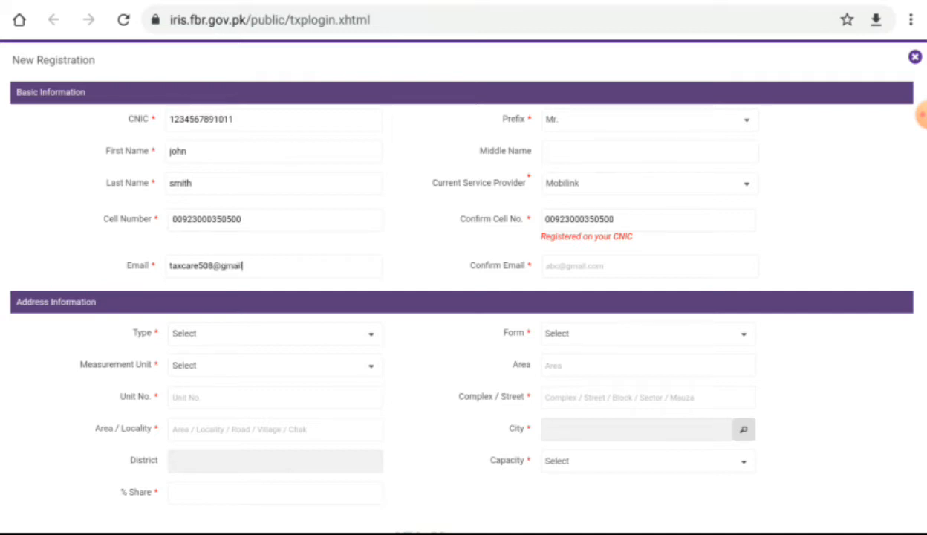
key(Tab)
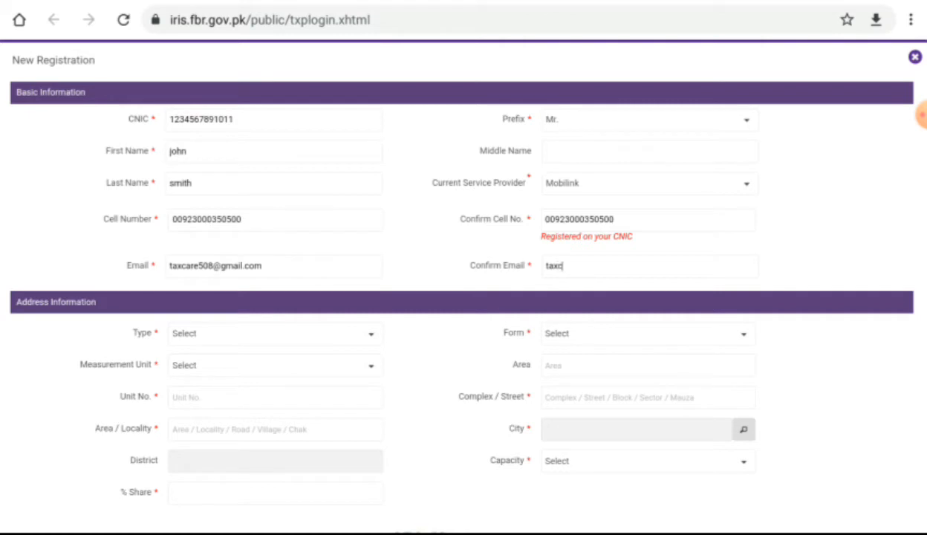
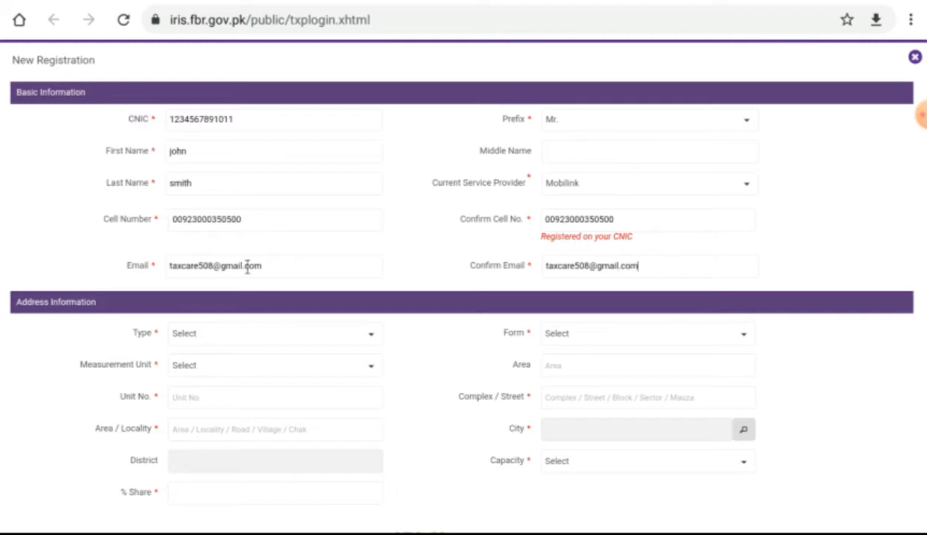
Step: Set the property to Residential Property, Apartment, measured as 120 square yards
scroll(290, 330, down, 1)
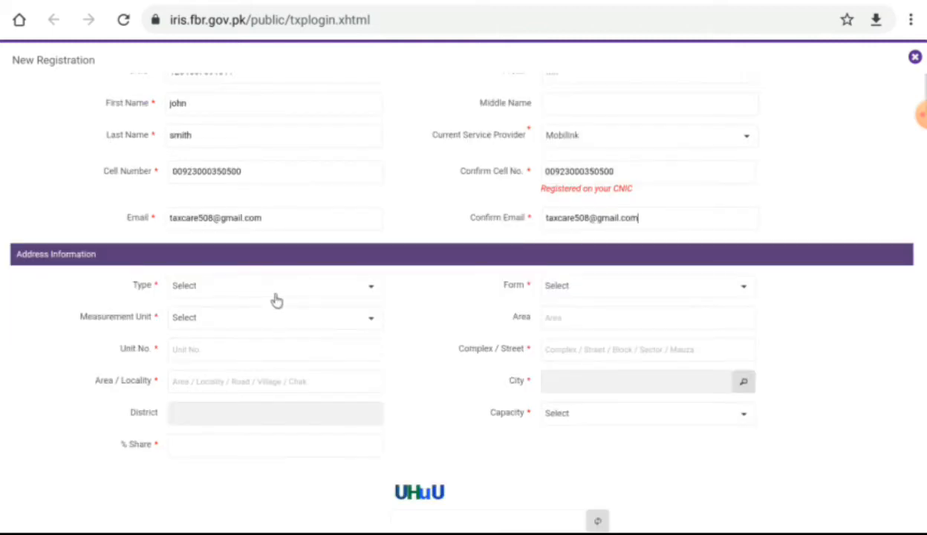
click(305, 289)
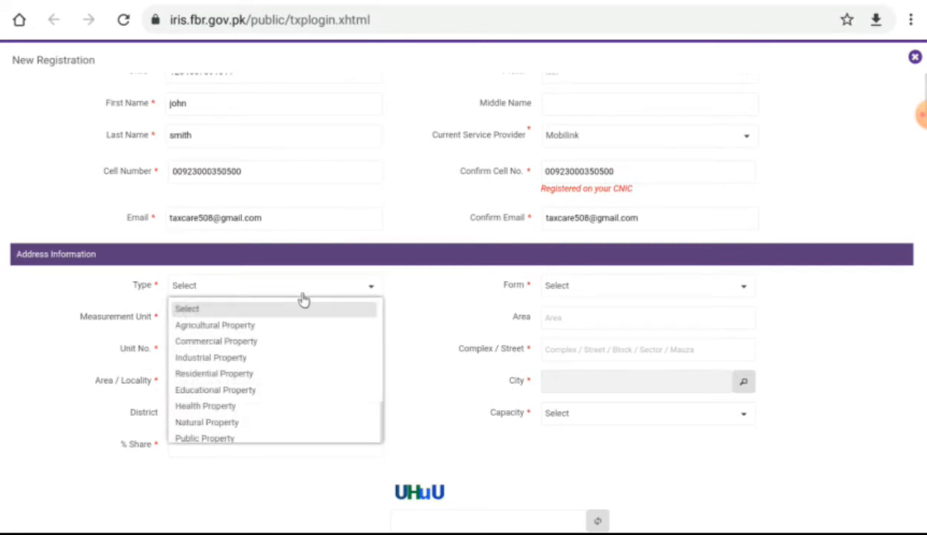
click(223, 374)
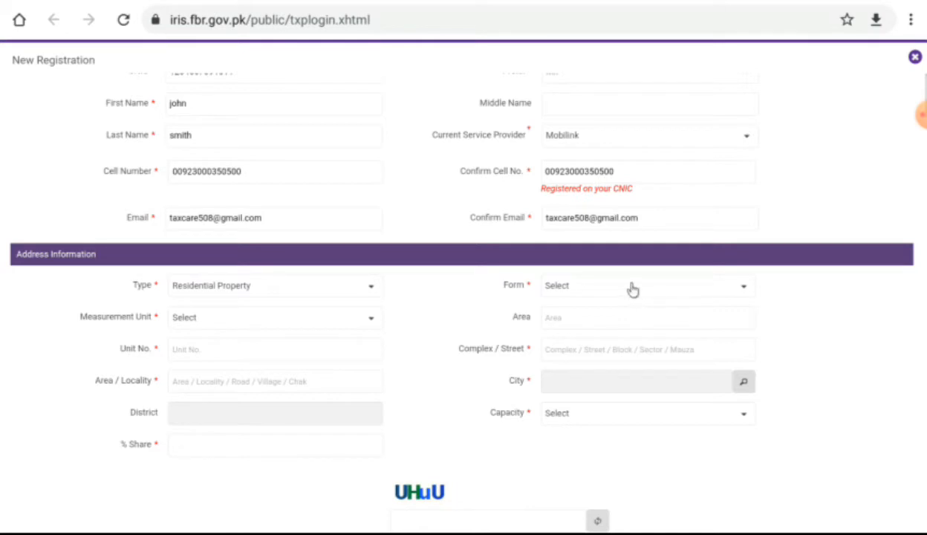
click(632, 289)
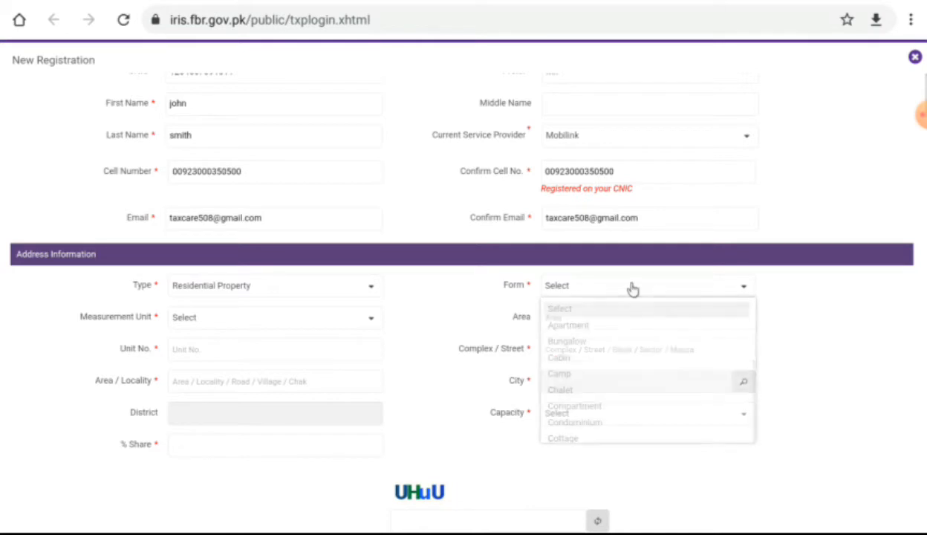
click(560, 324)
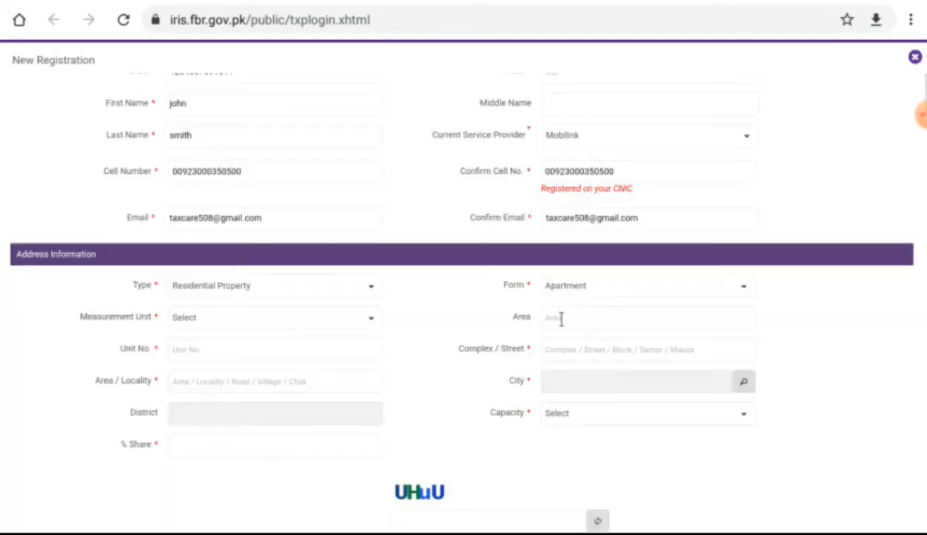
click(244, 321)
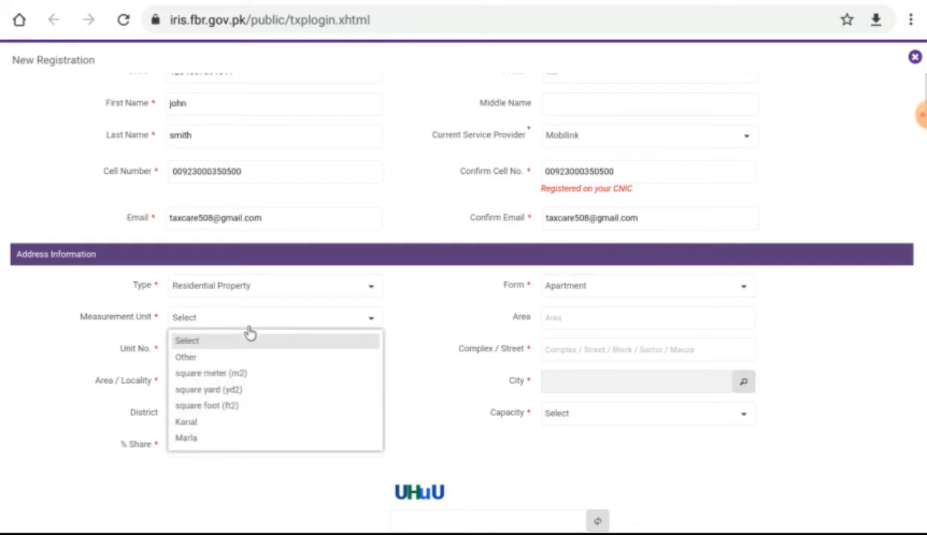
click(224, 389)
click(591, 316)
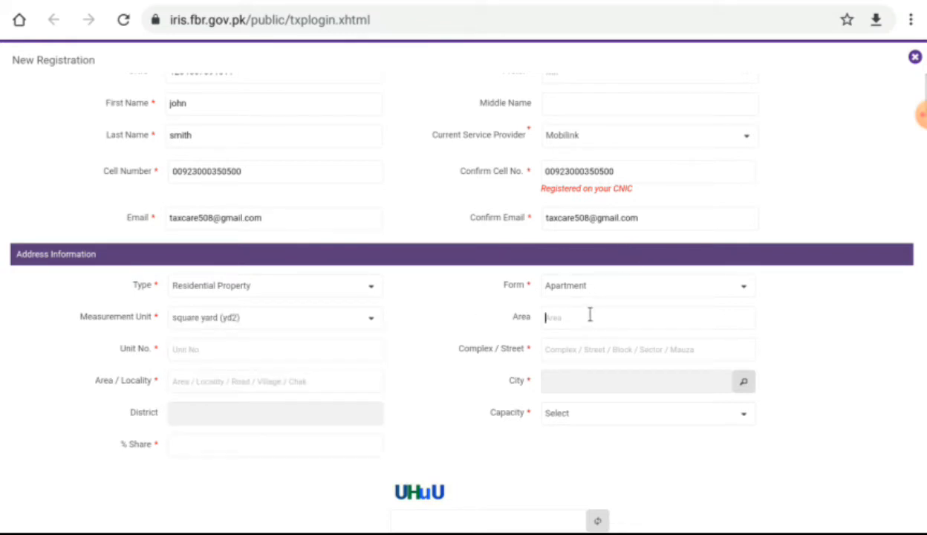
text(120)
click(282, 343)
click(612, 354)
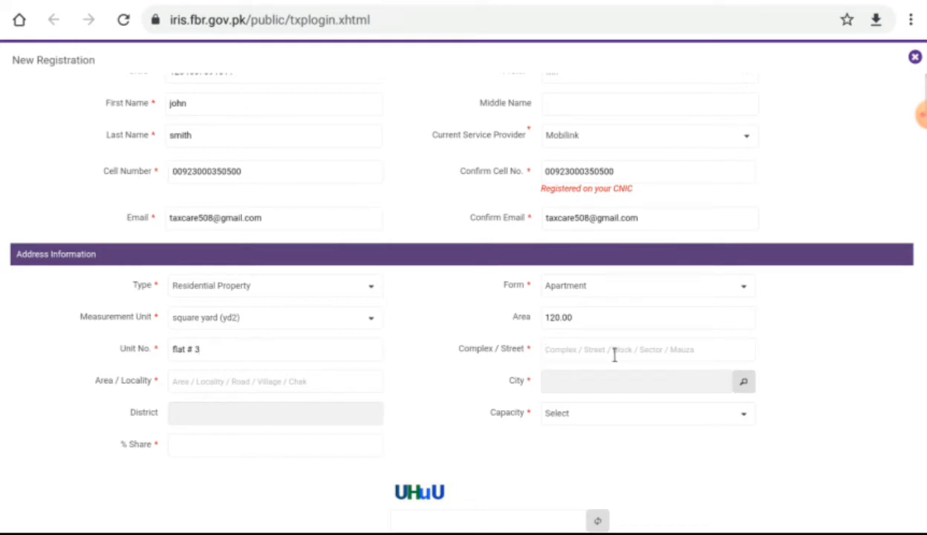
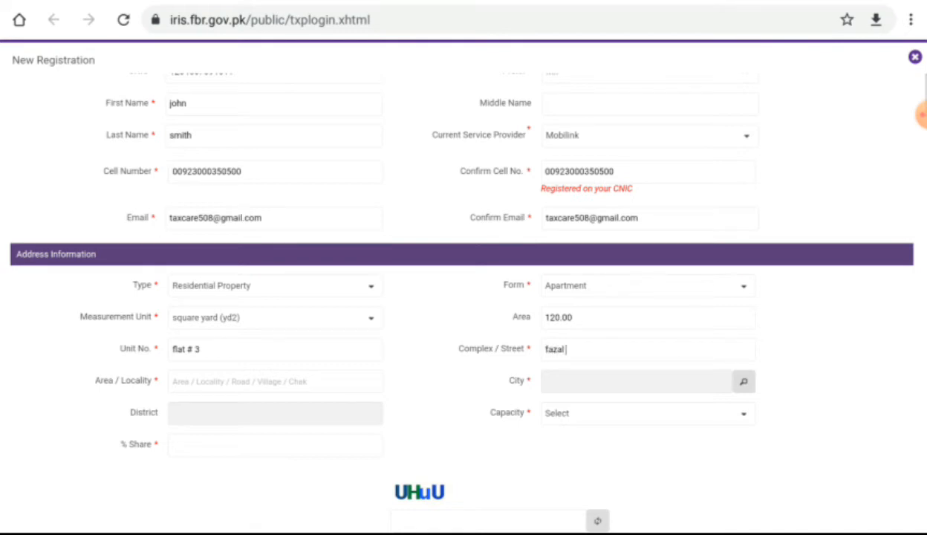
click(304, 377)
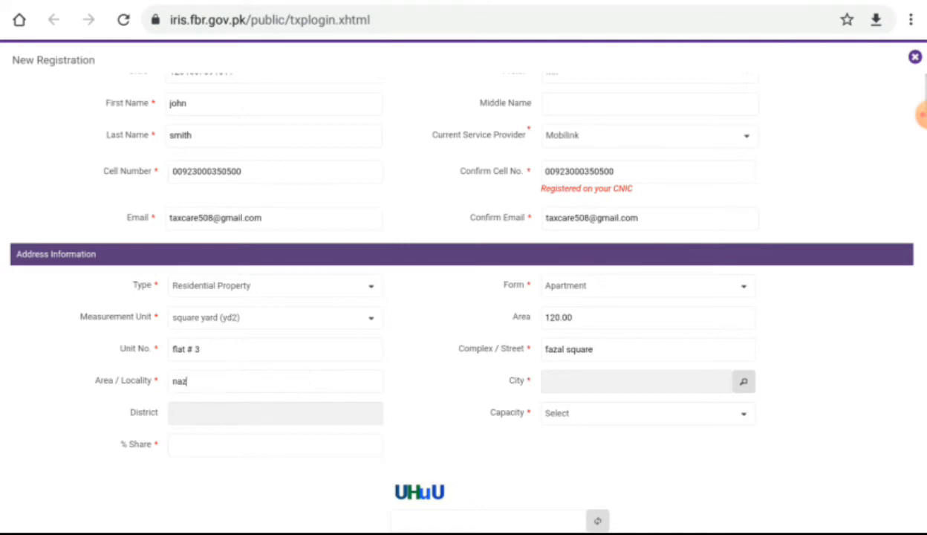
Step: Search cities for 'k' and select Karachi Central, auto-filling the district
click(743, 384)
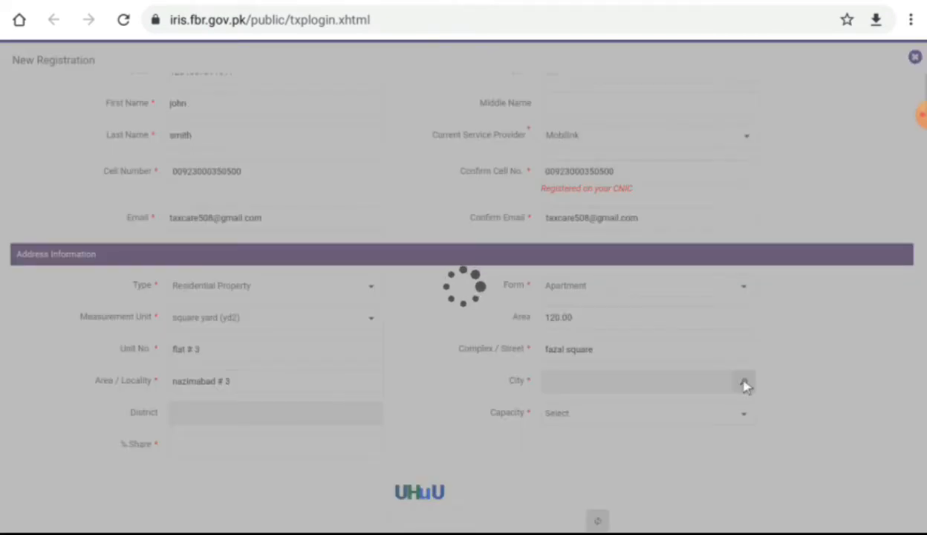
text(k)
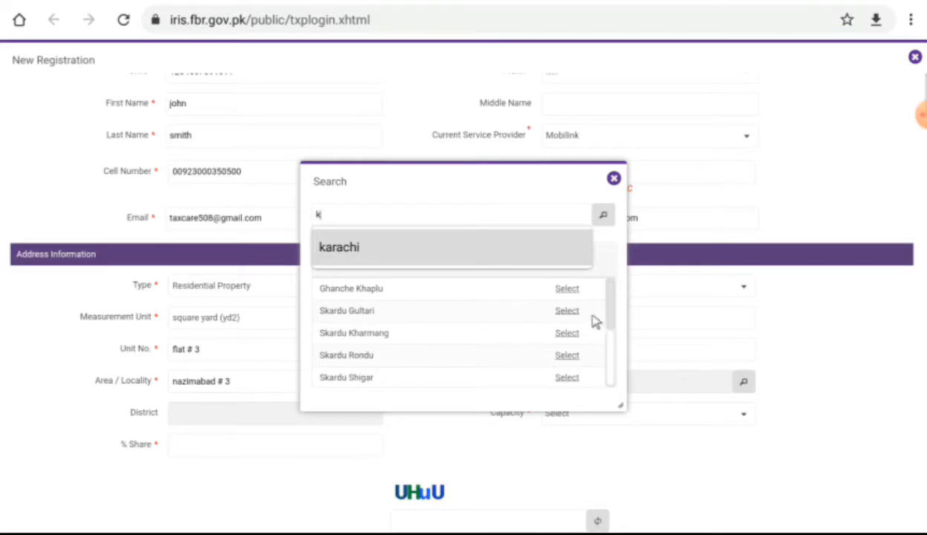
click(531, 246)
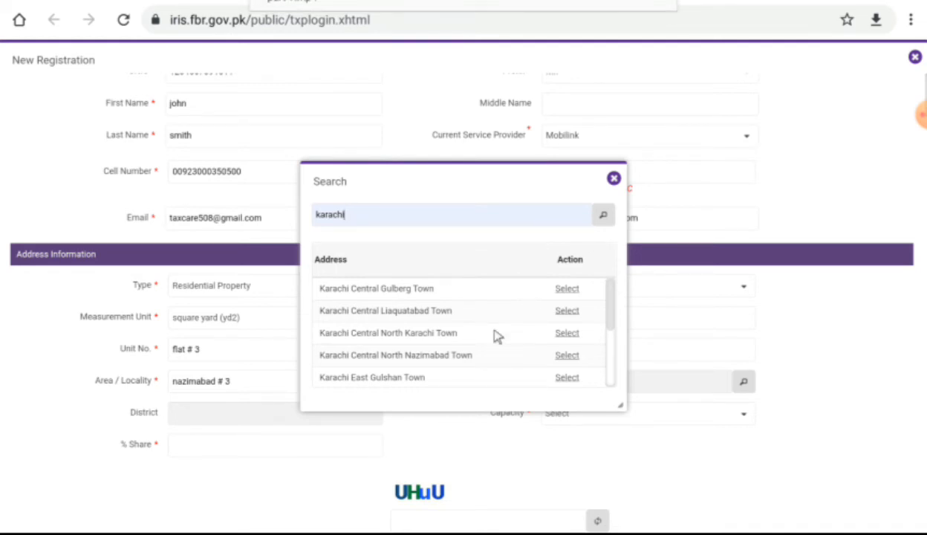
drag(613, 292, 622, 383)
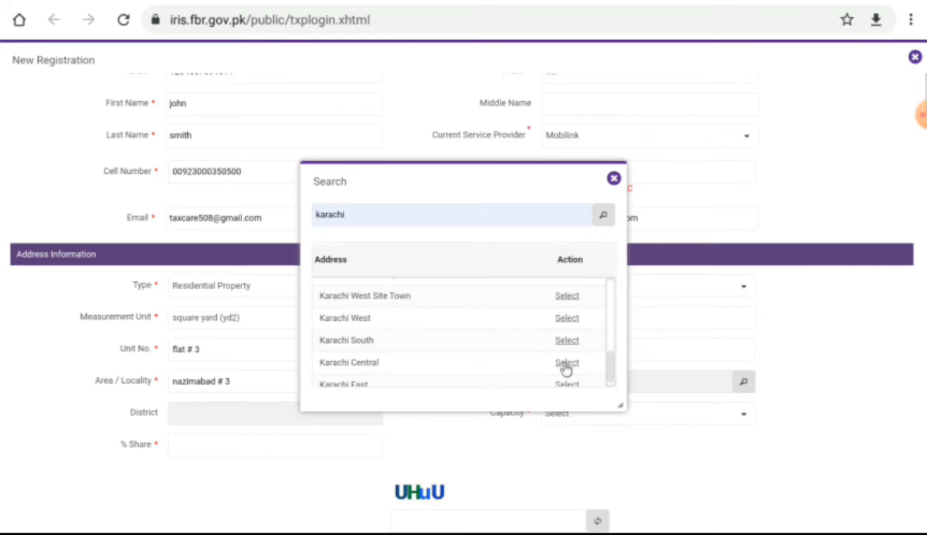
click(566, 363)
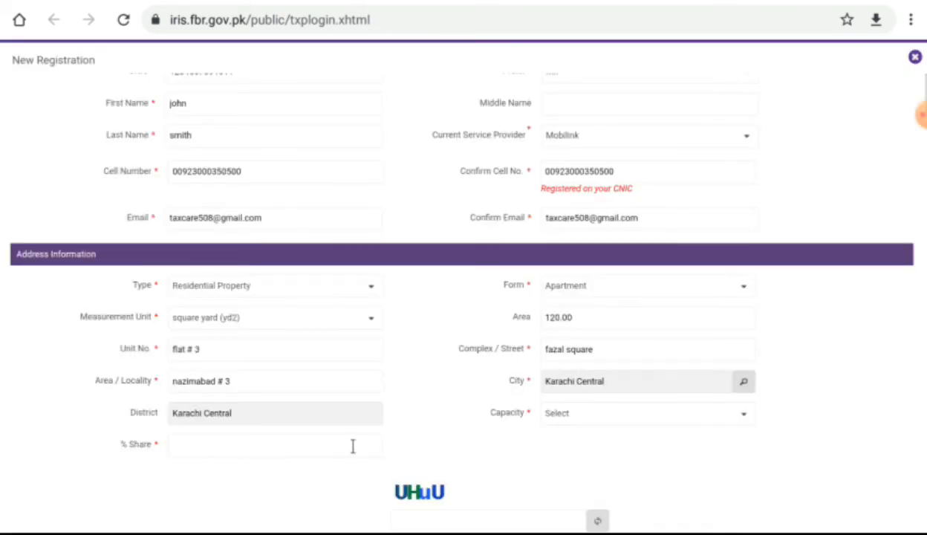
Step: Set the applicant's capacity to Owner with a 100 % share
click(610, 416)
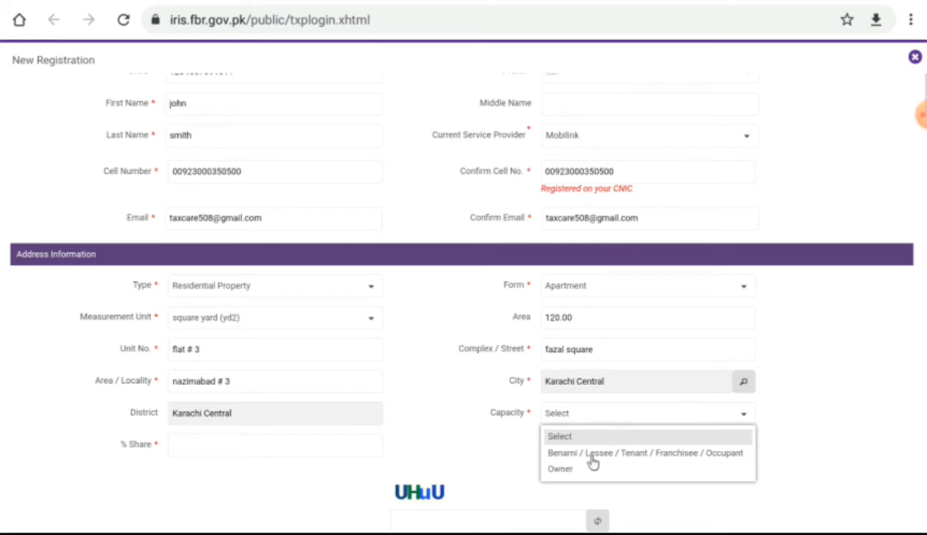
click(559, 470)
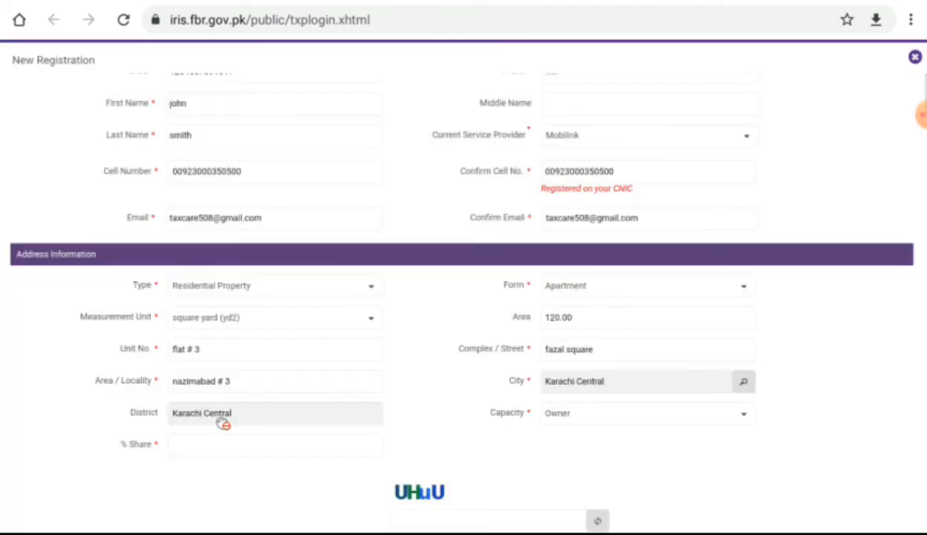
click(227, 443)
text(100)
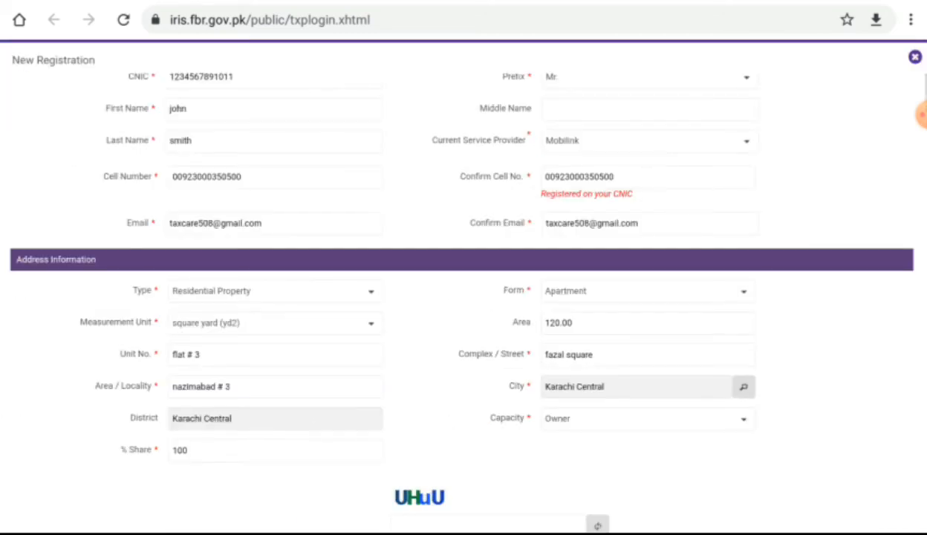
Step: Enter the displayed captcha text into the verification box
scroll(450, 294, down, 1)
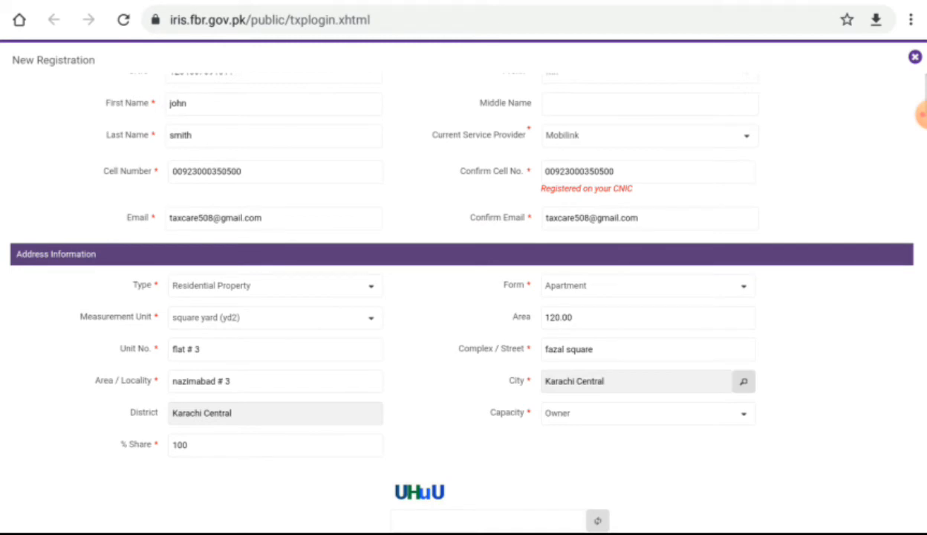
click(518, 515)
text(UHuU)
Step: Clear the stray text highlight and close the New Registration dialog
drag(663, 505, 662, 399)
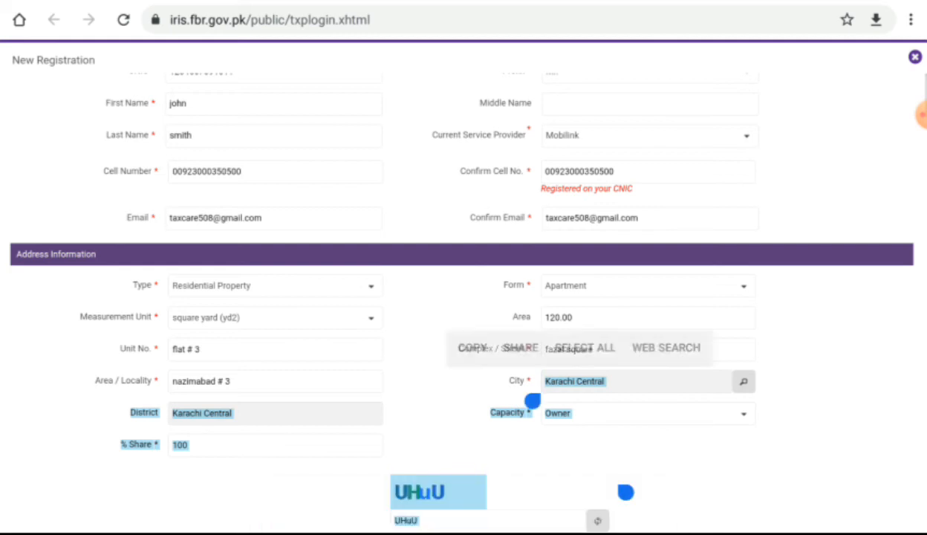
click(662, 399)
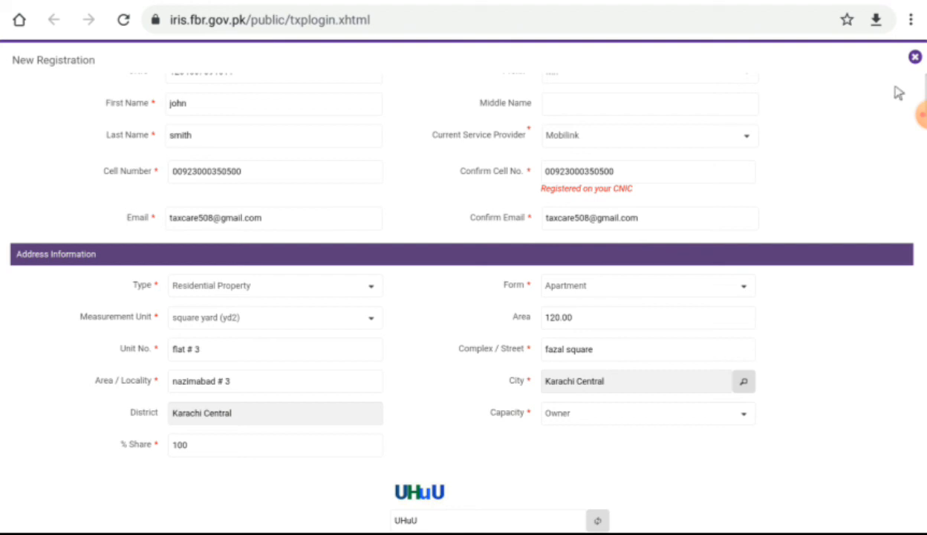
click(915, 58)
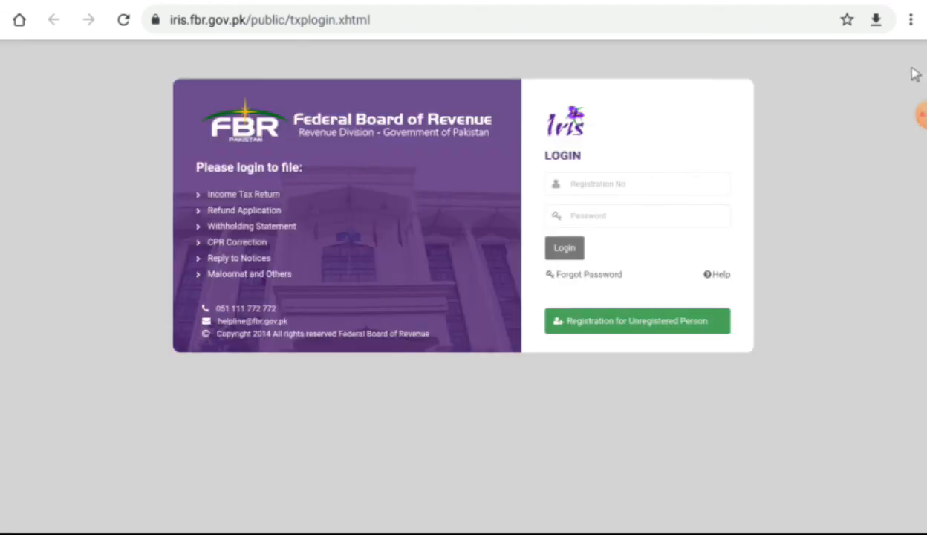